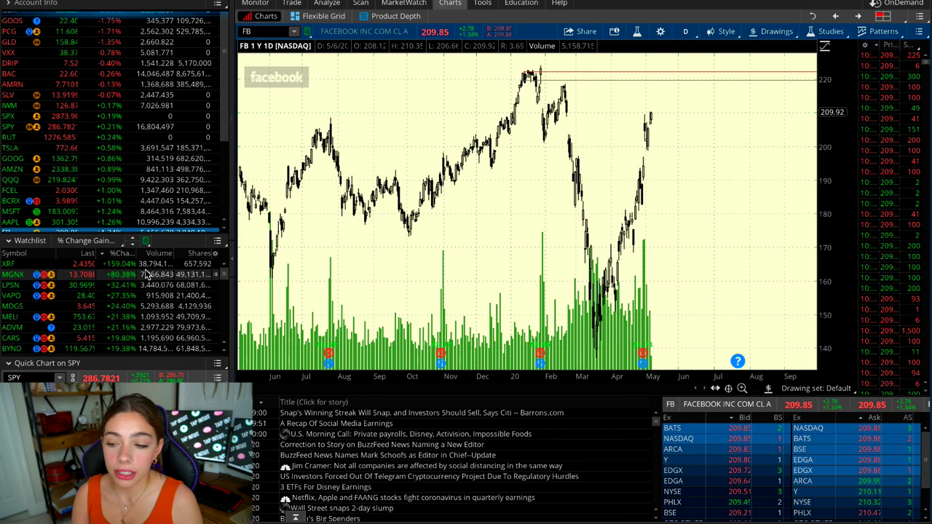
Scroll the top watchlist to FB and drag its bottom divider down so the symbols below show fully
{"action": "scroll", "coordinate": [128, 191], "scroll_direction": "down", "scroll_amount": 1}
{"action": "scroll", "coordinate": [128, 191], "scroll_direction": "down", "scroll_amount": 1}
{"action": "scroll", "coordinate": [65, 193], "scroll_direction": "down", "scroll_amount": 1}
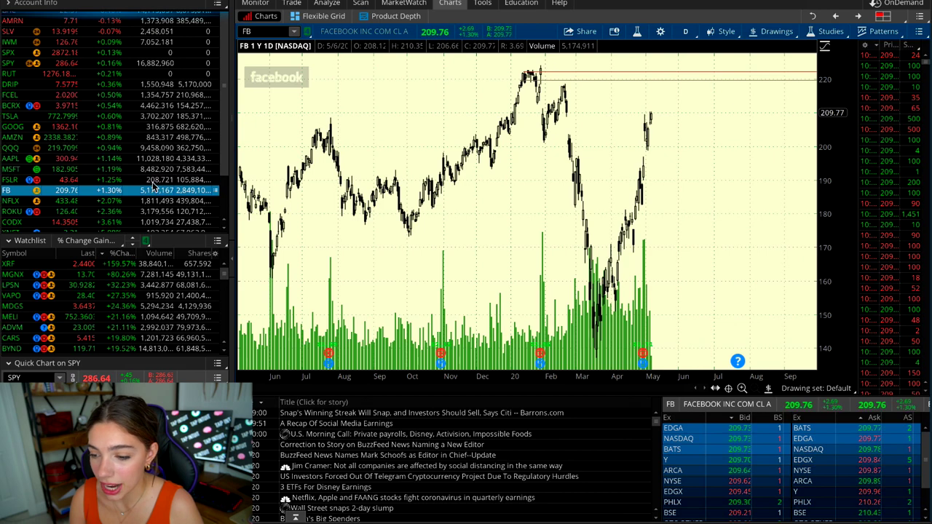
{"action": "scroll", "coordinate": [187, 147], "scroll_direction": "up", "scroll_amount": 2}
{"action": "scroll", "coordinate": [188, 147], "scroll_direction": "down", "scroll_amount": 3}
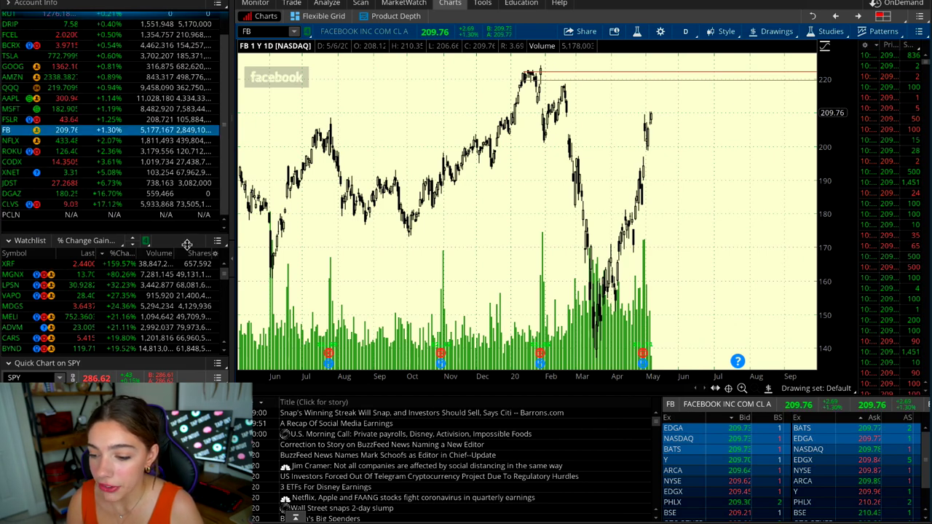
{"action": "left_click_drag", "start_coordinate": [182, 235], "coordinate": [182, 338]}
{"action": "scroll", "coordinate": [184, 269], "scroll_direction": "down", "scroll_amount": 4}
{"action": "scroll", "coordinate": [180, 335], "scroll_direction": "down", "scroll_amount": 3}
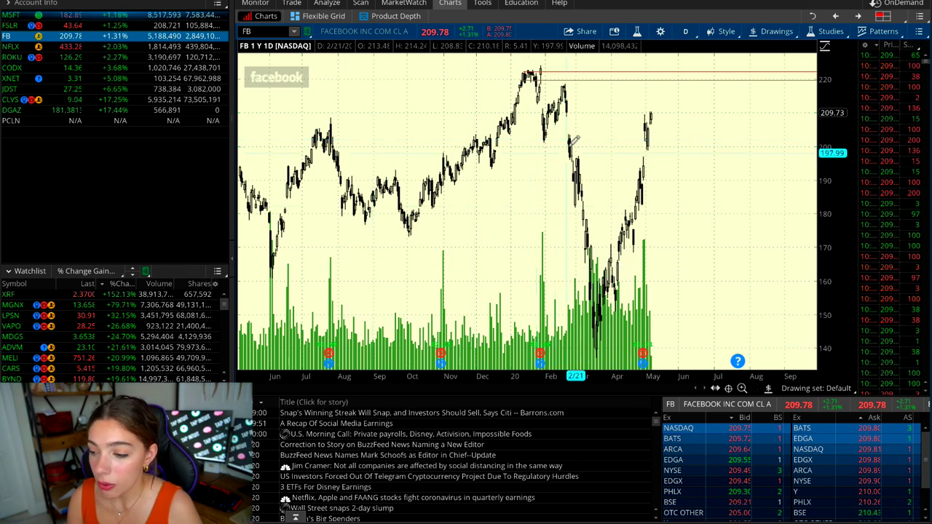
{"action": "left_click", "coordinate": [685, 33]}
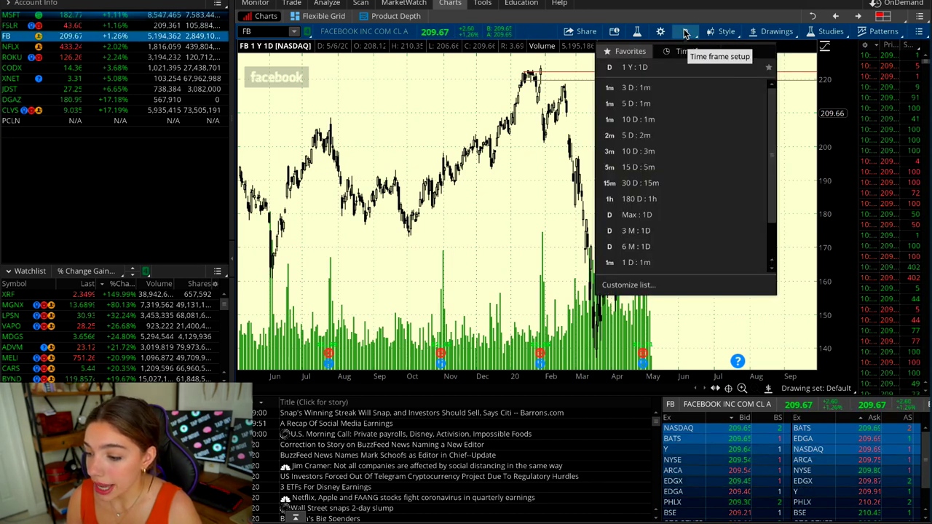
{"action": "left_click", "coordinate": [686, 33]}
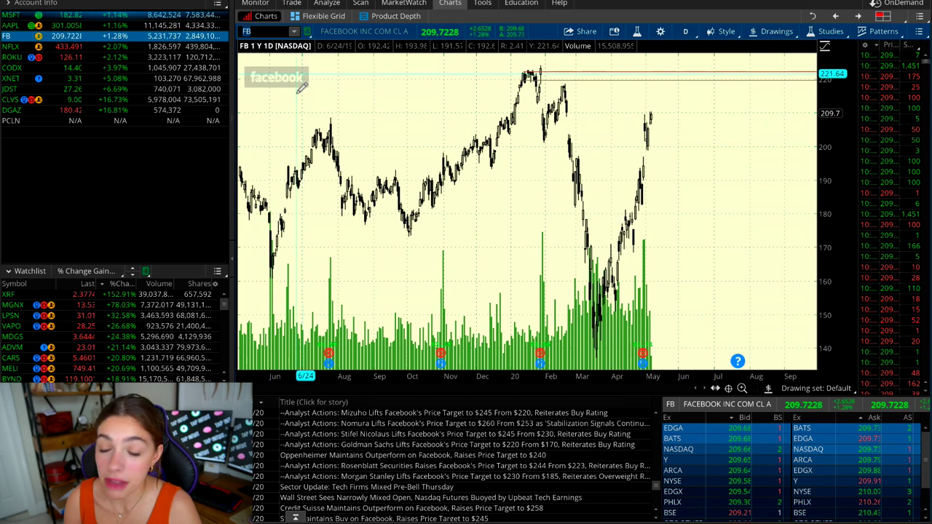
{"action": "left_click", "coordinate": [363, 133]}
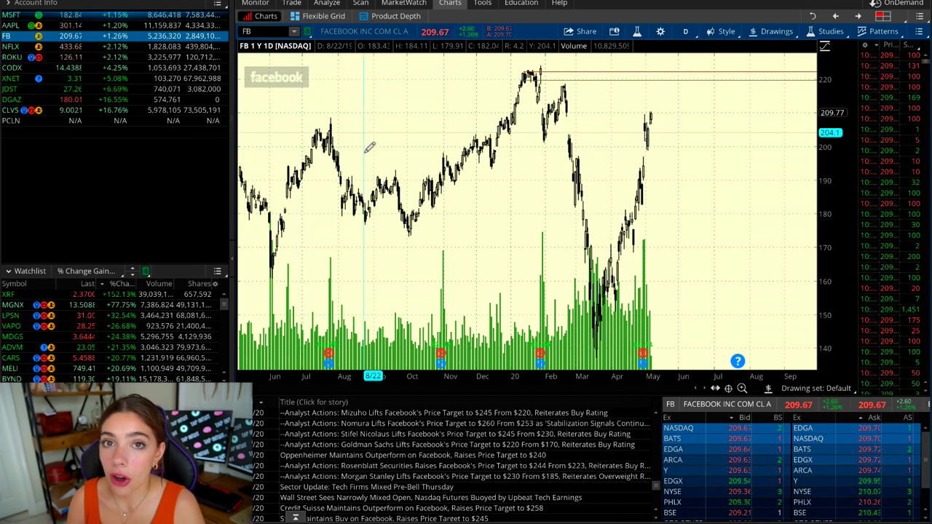
{"action": "left_click", "coordinate": [264, 32]}
{"action": "type", "text": "F"}
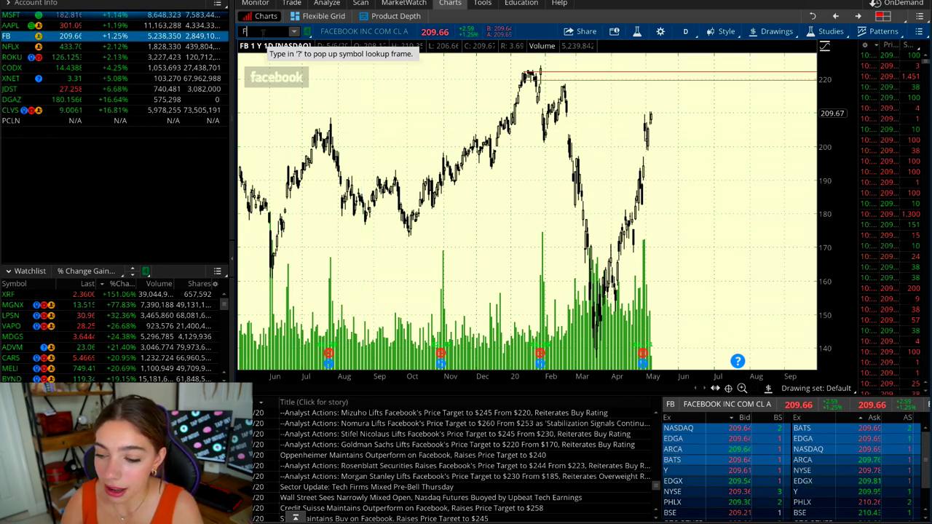
{"action": "type", "text": "ACEBOOK"}
{"action": "key", "text": "Return"}
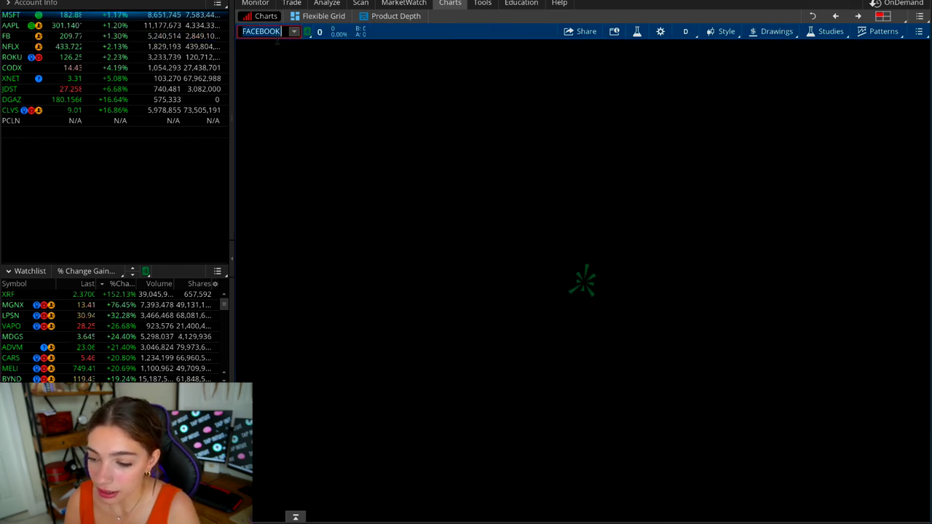
{"action": "left_click", "coordinate": [276, 35]}
{"action": "type", "text": "F"}
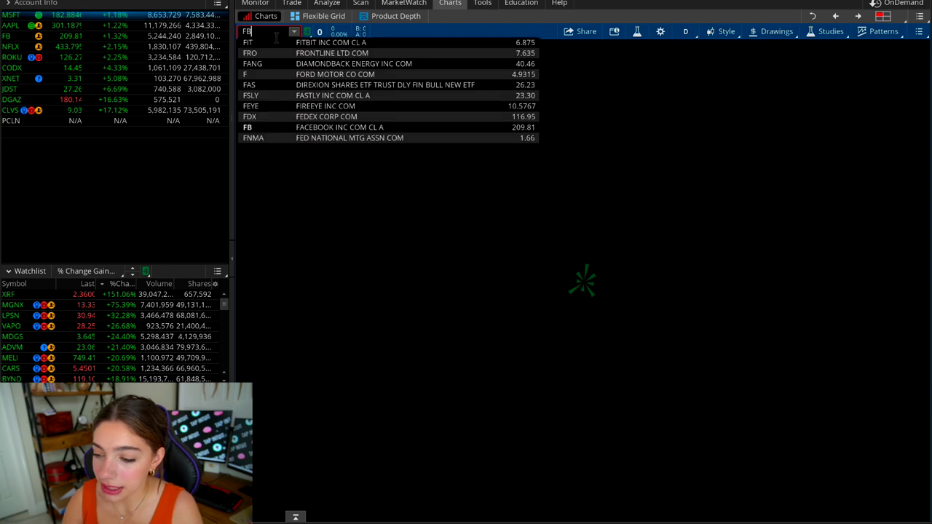
{"action": "type", "text": "B"}
{"action": "key", "text": "Return"}
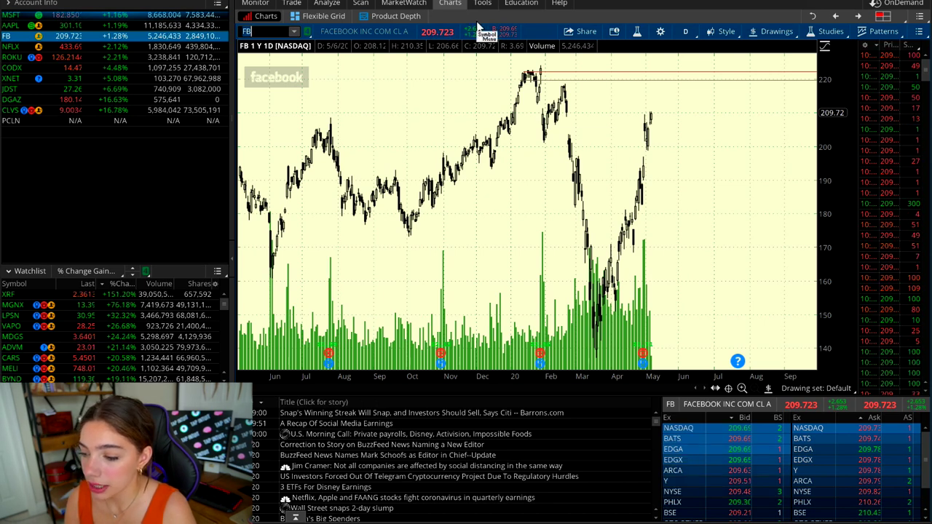
Check the favourite chart time frames, leaving the current time frame unchanged
{"action": "left_click", "coordinate": [687, 33]}
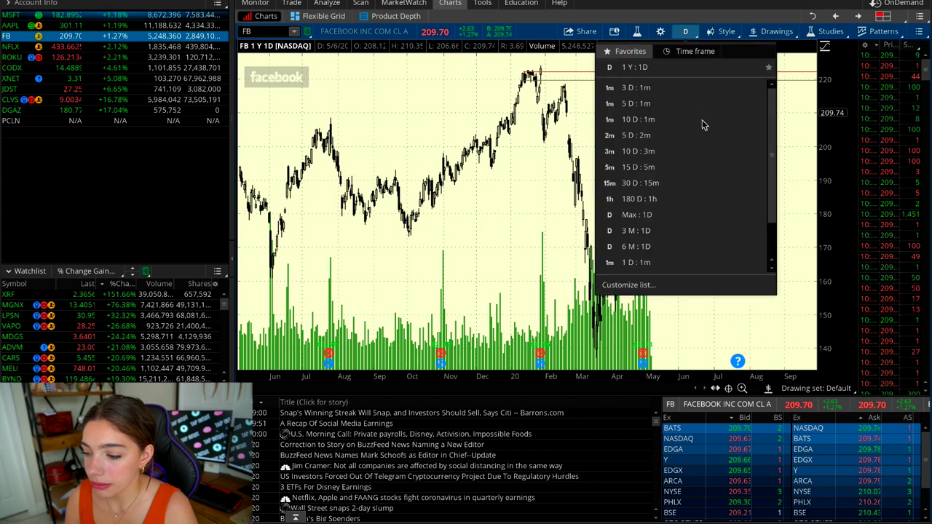
{"action": "left_click", "coordinate": [657, 67]}
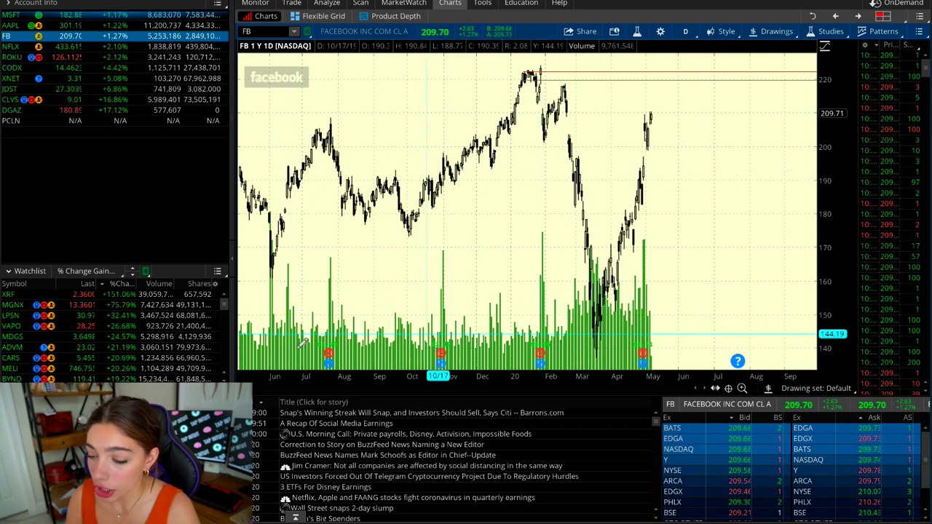
{"action": "scroll", "coordinate": [483, 254], "scroll_direction": "up", "scroll_amount": 5}
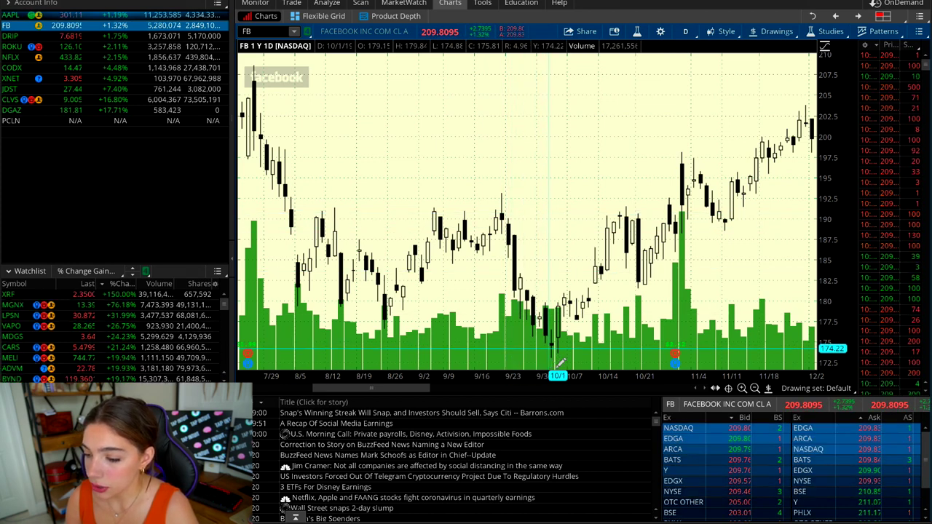
{"action": "scroll", "coordinate": [556, 363], "scroll_direction": "down", "scroll_amount": 1}
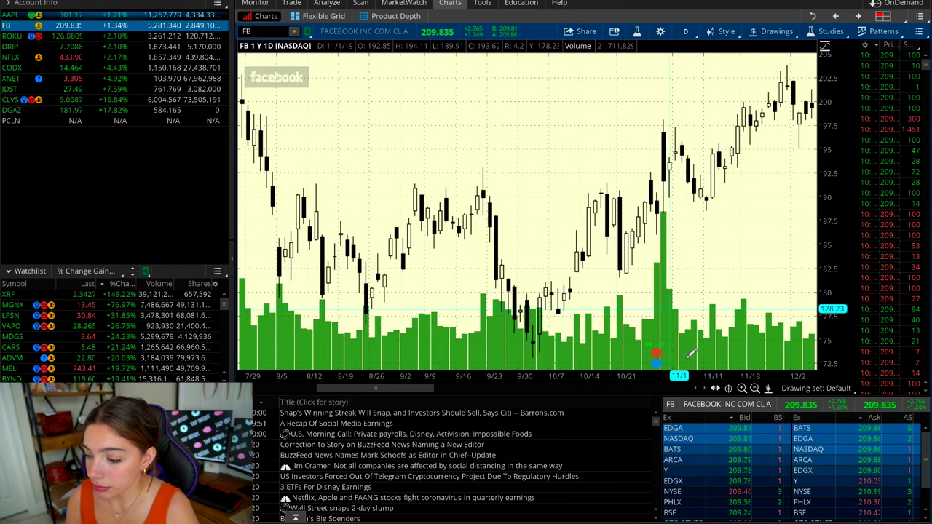
Zoom the FB chart out twice, then box-zoom into early September through mid-February
{"action": "left_click", "coordinate": [755, 389]}
{"action": "left_click", "coordinate": [755, 389]}
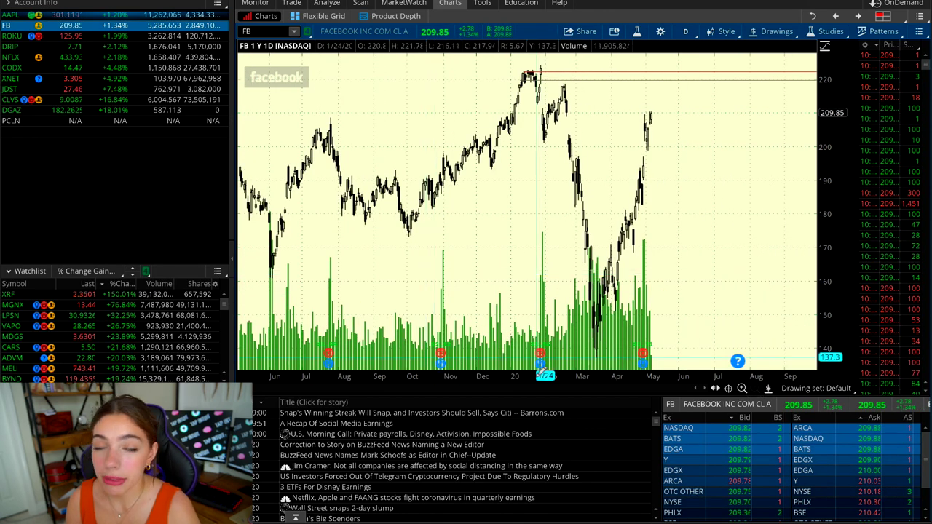
{"action": "mouse_move", "coordinate": [540, 372]}
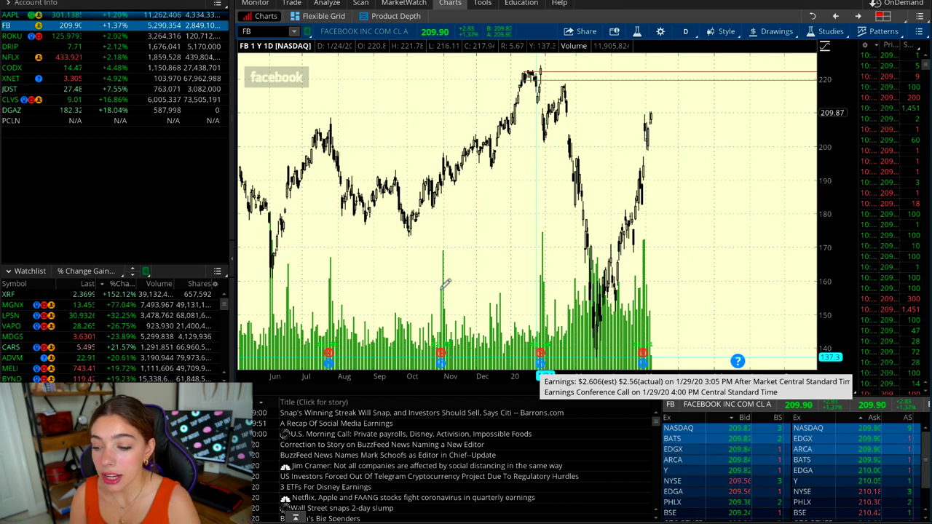
{"action": "left_click_drag", "start_coordinate": [384, 291], "coordinate": [580, 301]}
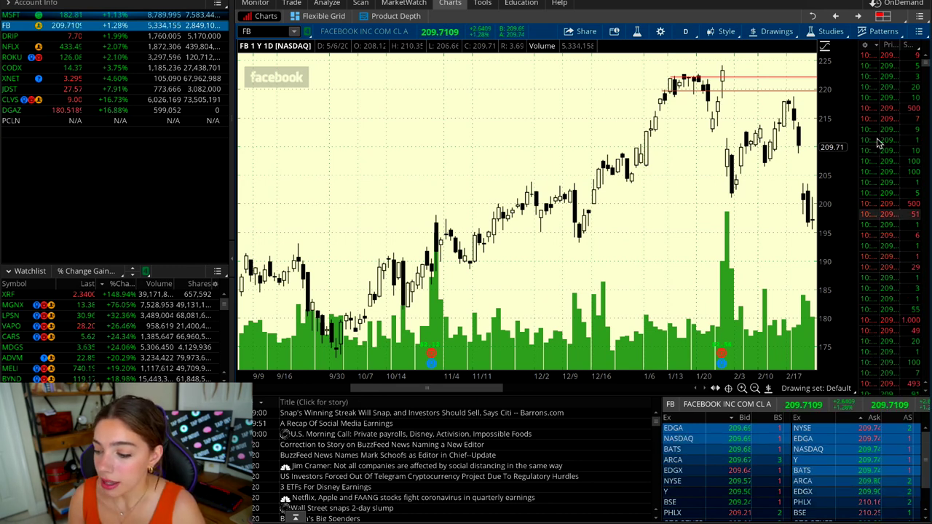
Zoom the FB chart out twice to the full 1-year daily view
{"action": "left_click", "coordinate": [757, 389]}
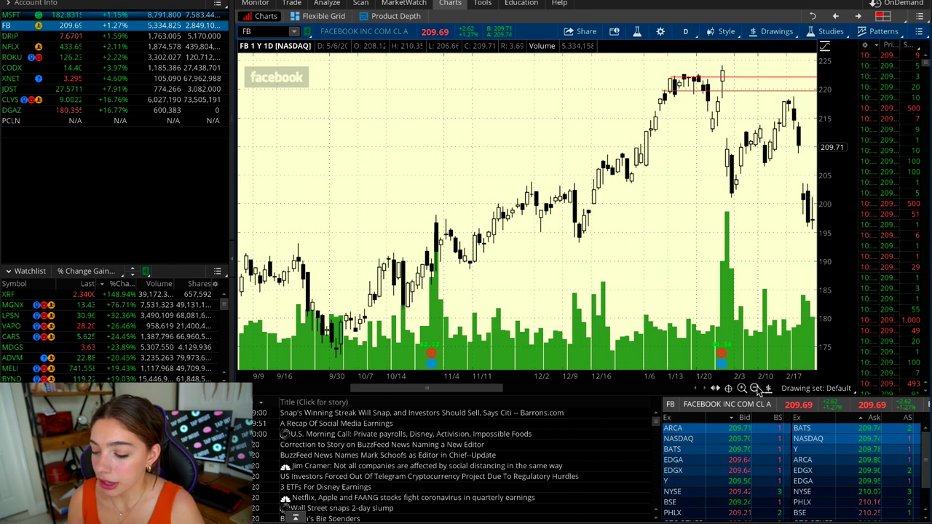
{"action": "left_click", "coordinate": [755, 390]}
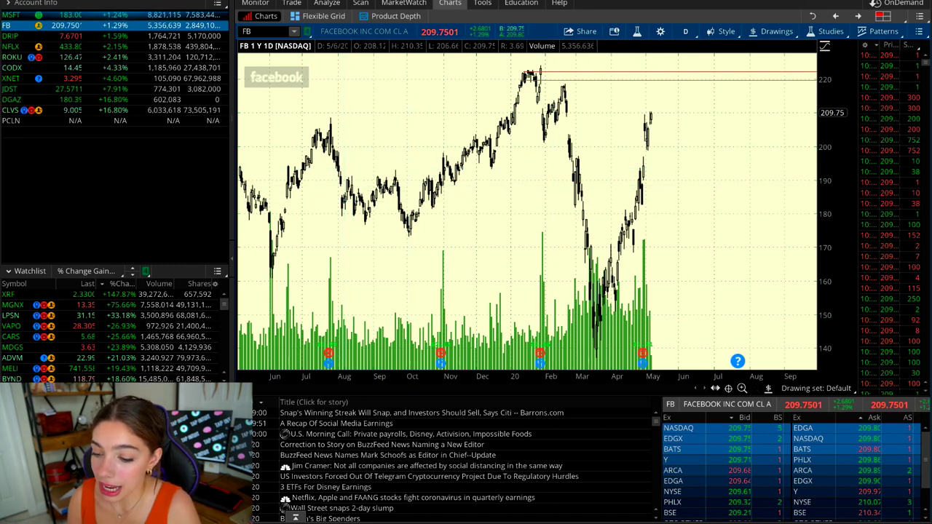
Raise the upper price-level line to the February high
{"action": "left_click", "coordinate": [768, 389]}
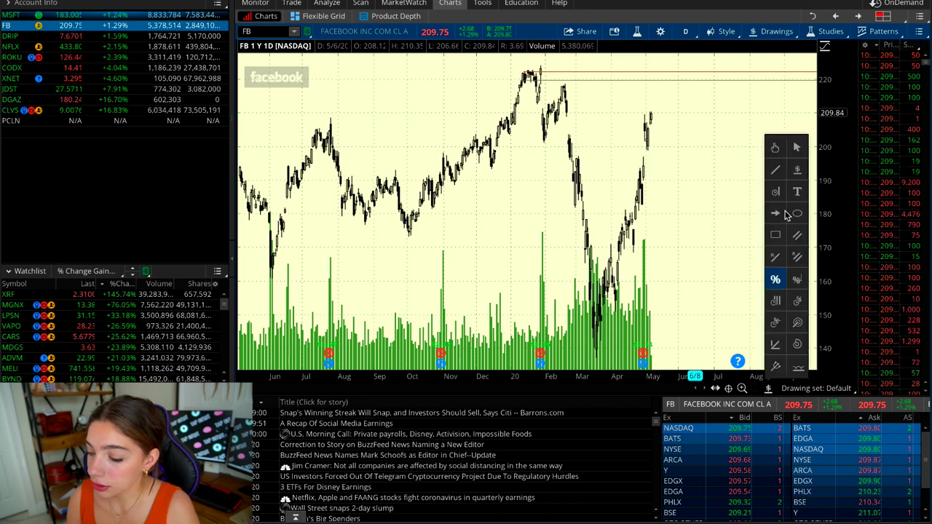
{"action": "left_click", "coordinate": [688, 92]}
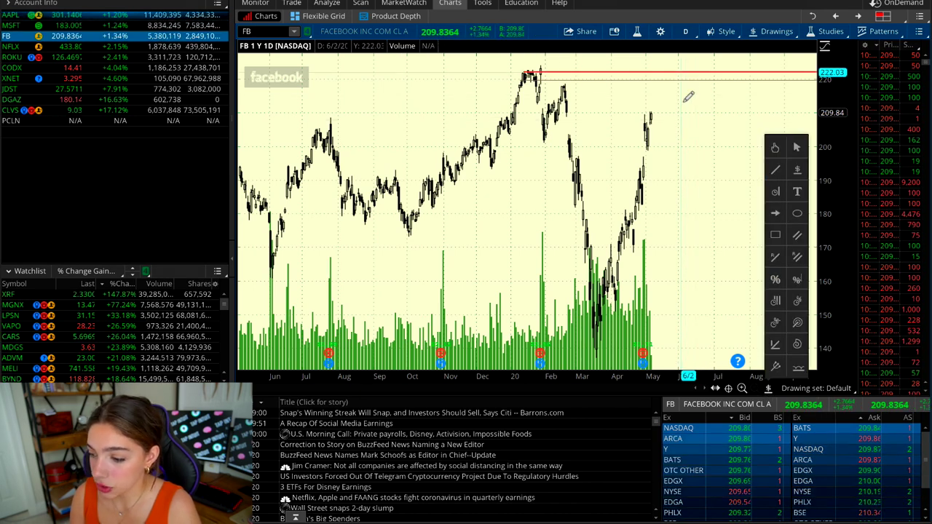
{"action": "left_click_drag", "start_coordinate": [692, 93], "coordinate": [550, 76]}
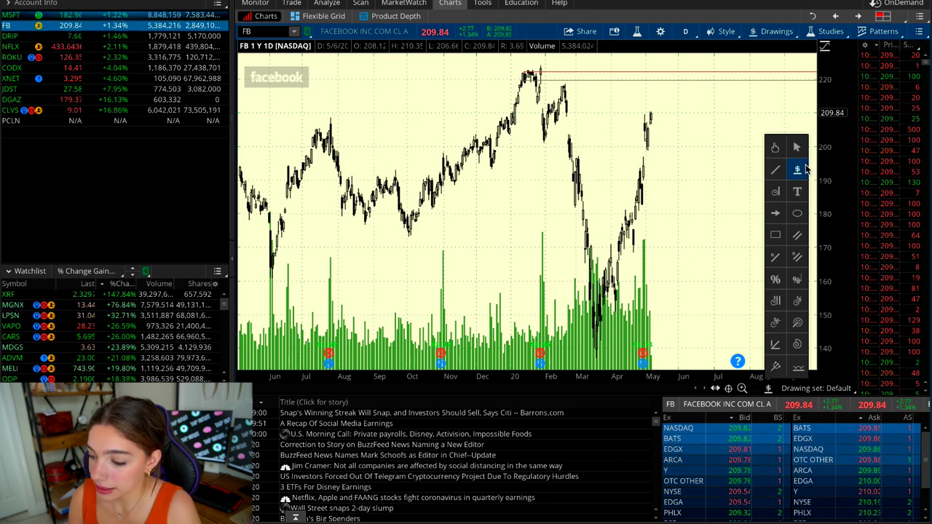
Draw a horizontal support trendline from the June 2019 low to about 175 in August 2020
{"action": "left_click", "coordinate": [776, 170]}
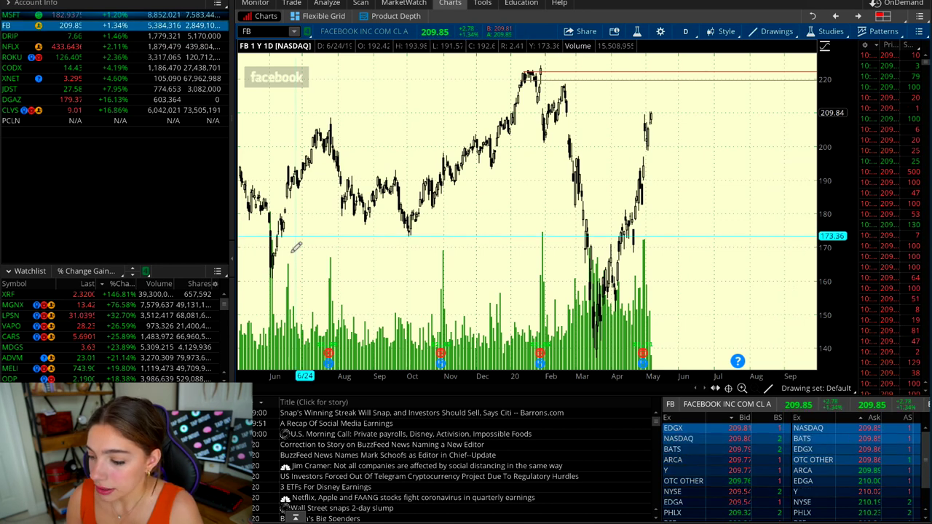
{"action": "left_click", "coordinate": [296, 234]}
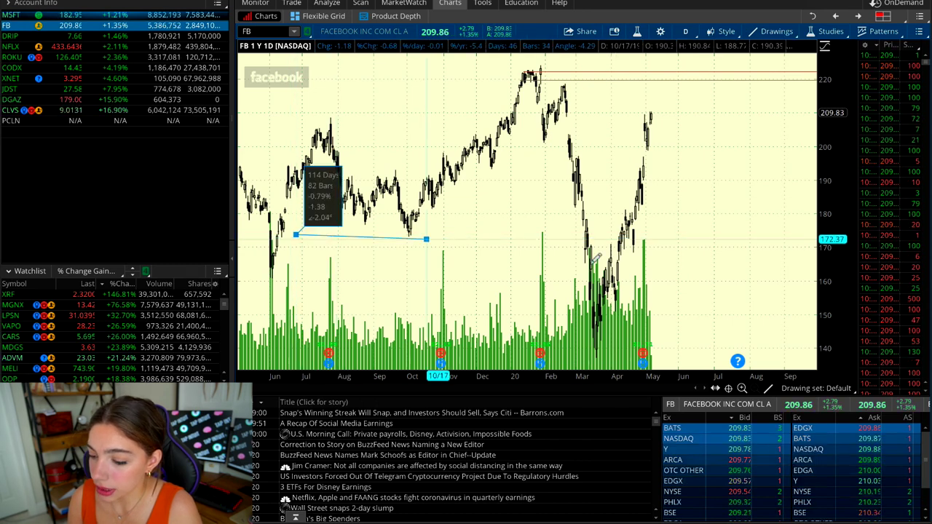
{"action": "left_click", "coordinate": [751, 237]}
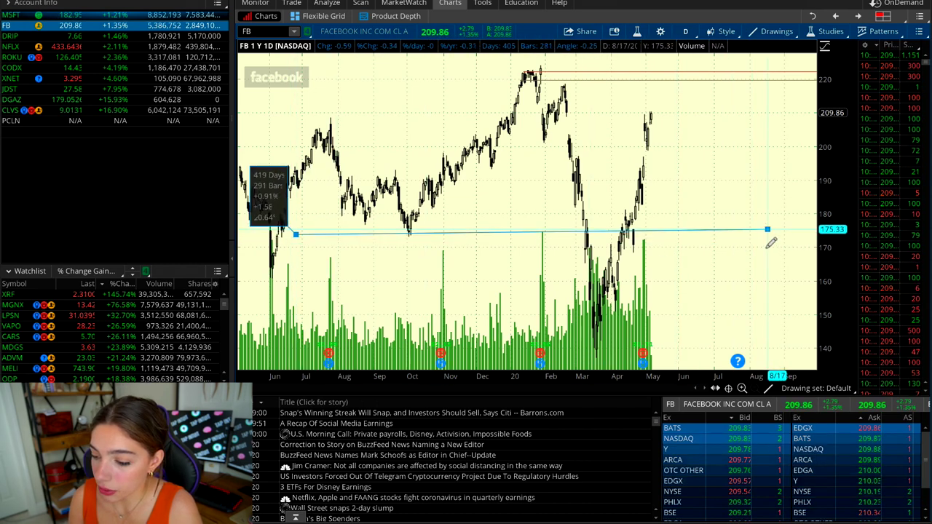
{"action": "left_click", "coordinate": [303, 254]}
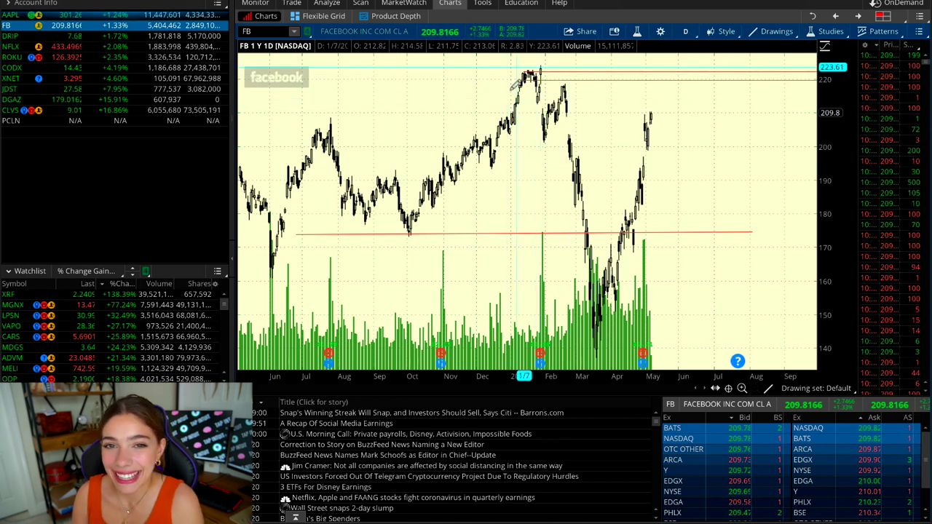
{"action": "left_click", "coordinate": [538, 80]}
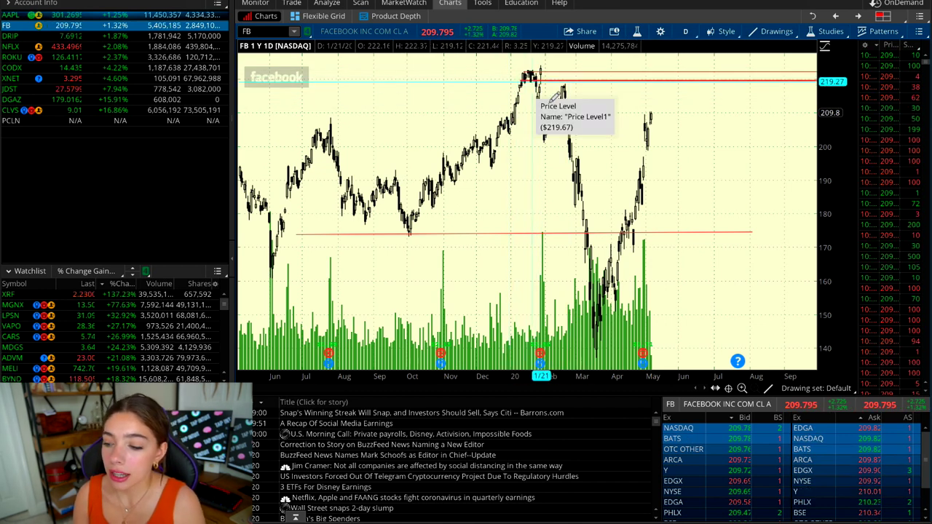
{"action": "left_click", "coordinate": [541, 72]}
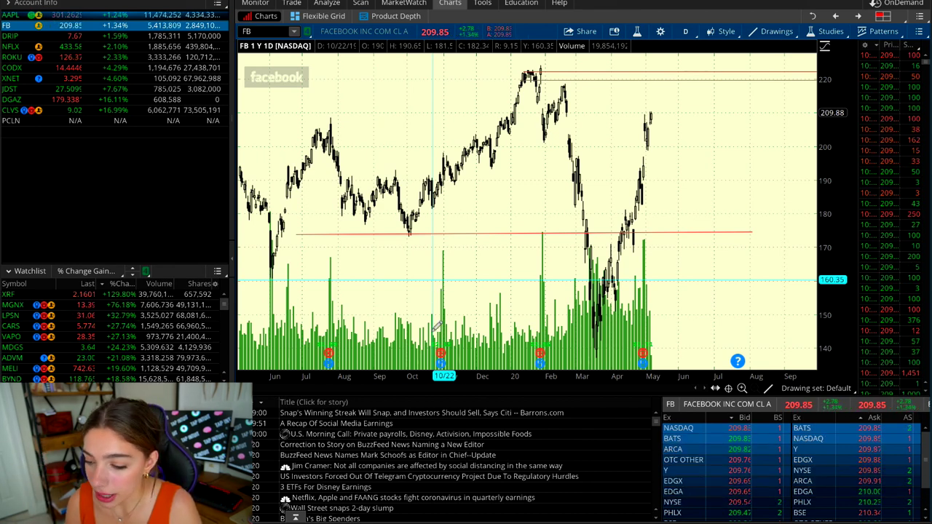
Scroll the news feed to older FB price-target headlines and view the Trendline2 details near 173.56
{"action": "scroll", "coordinate": [377, 428], "scroll_direction": "down", "scroll_amount": 5}
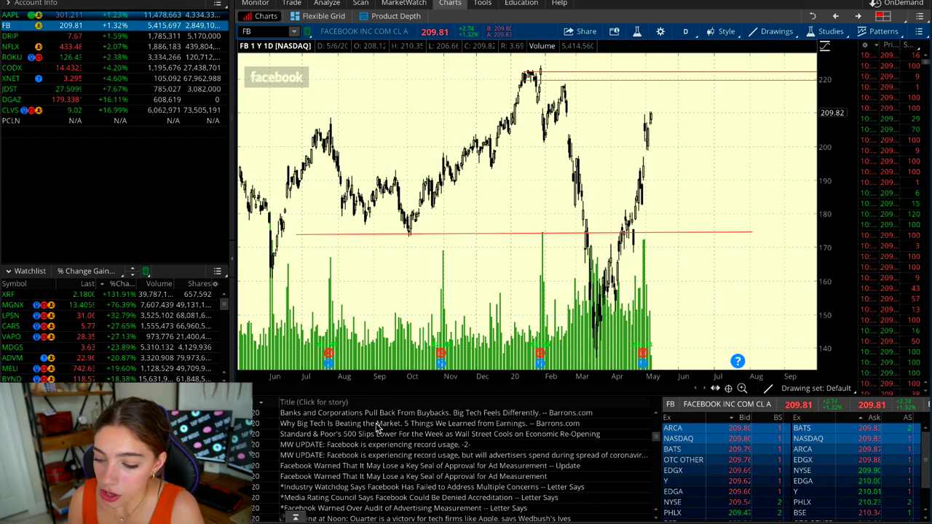
{"action": "scroll", "coordinate": [367, 430], "scroll_direction": "up", "scroll_amount": 5}
{"action": "scroll", "coordinate": [367, 431], "scroll_direction": "down", "scroll_amount": 10}
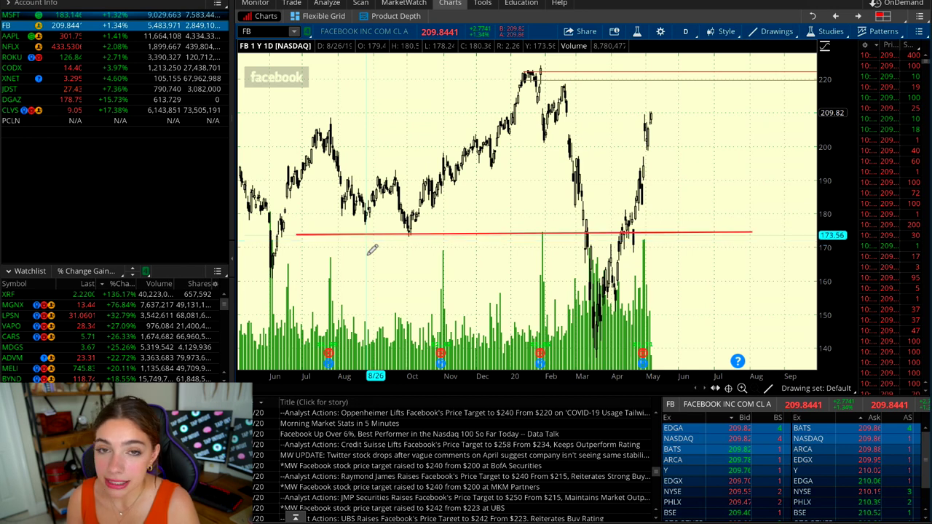
{"action": "mouse_move", "coordinate": [372, 249]}
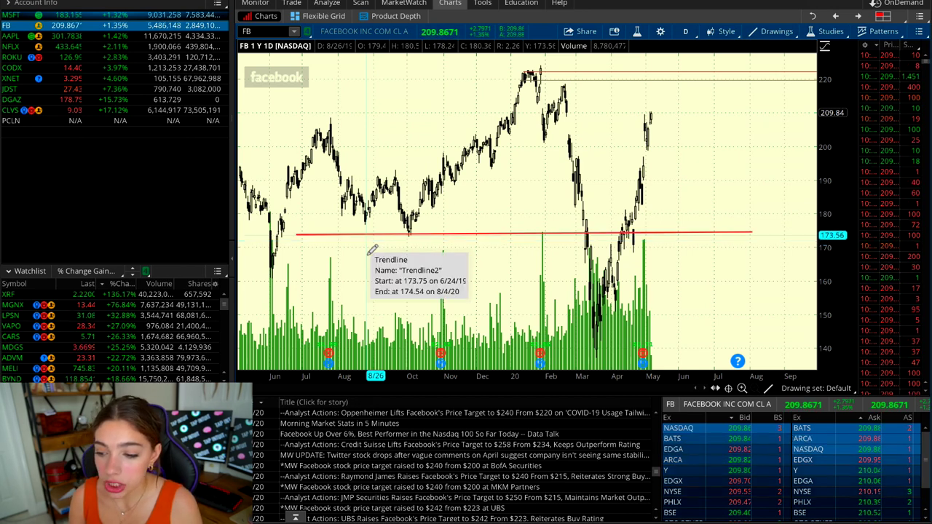